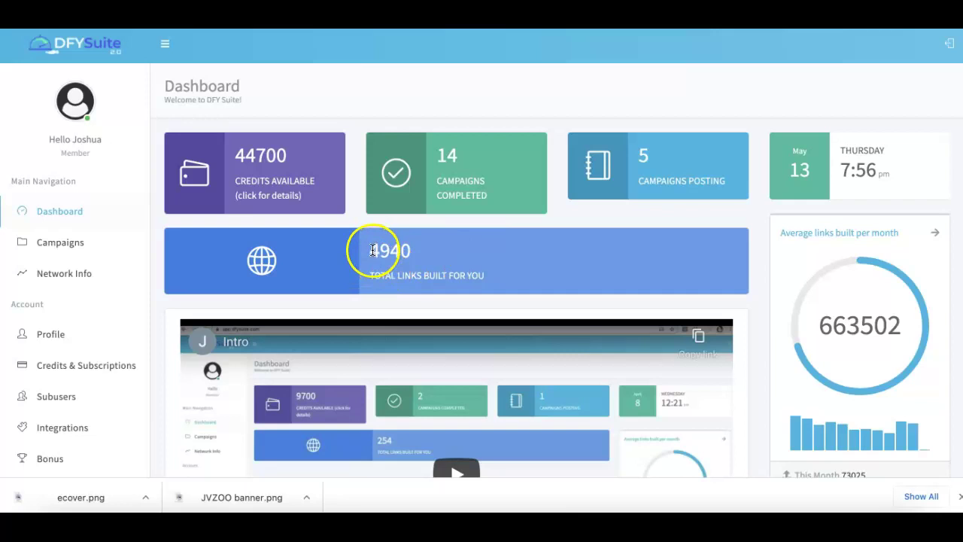
Step: Highlight the 4940 total links figure, then go to the Campaigns list
left_click_drag(369, 250, 412, 253)
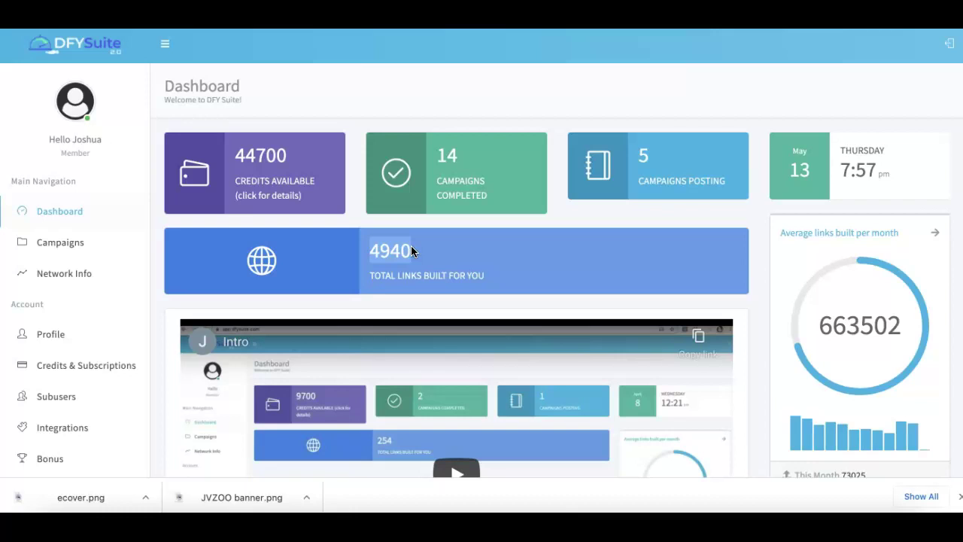
left_click(414, 251)
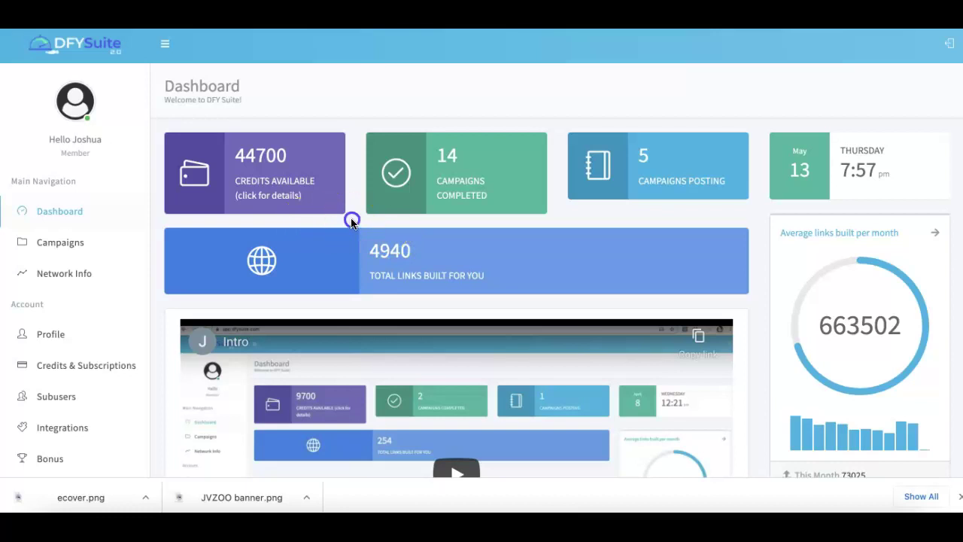
left_click(66, 247)
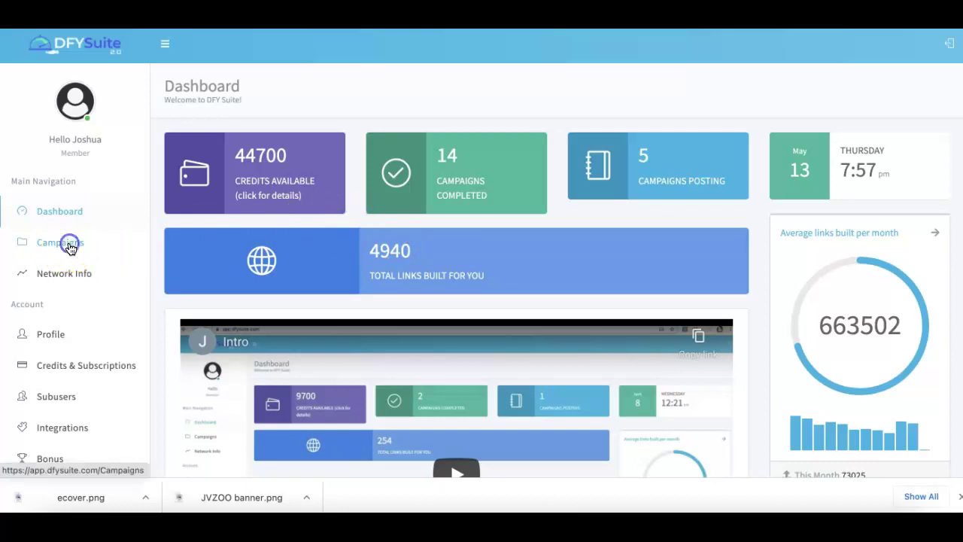
Step: Start a new campaign and look over the empty Step 1 General form
left_click(895, 93)
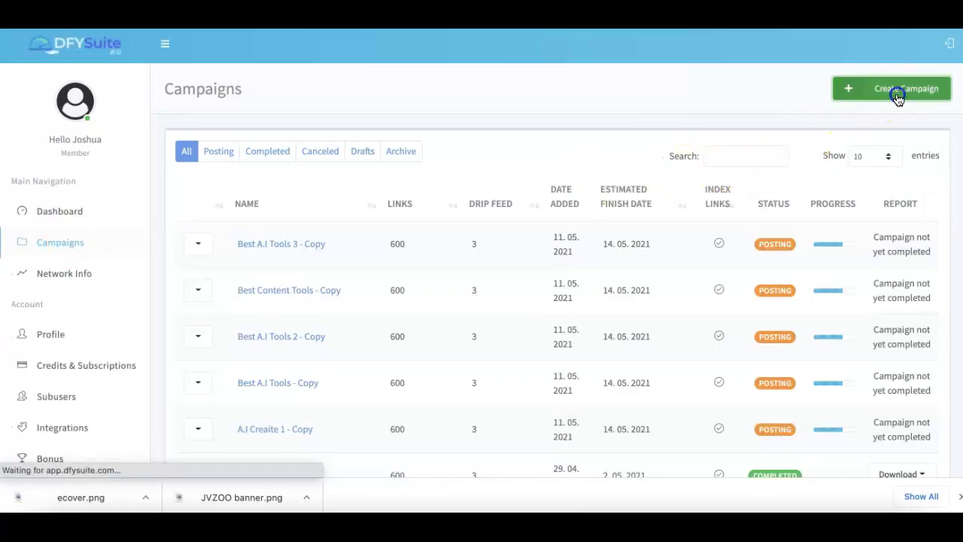
scroll(452, 143, "up", 3)
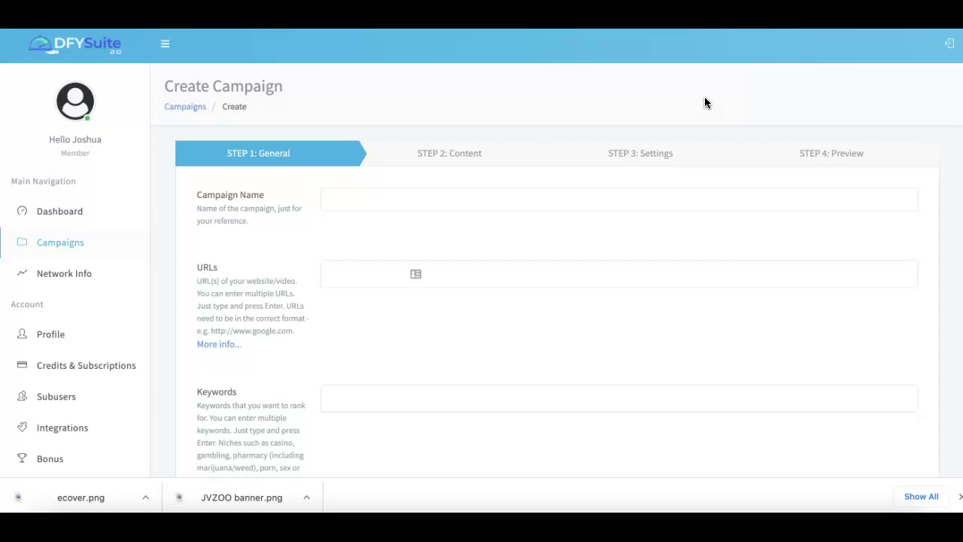
scroll(304, 172, "down", 1)
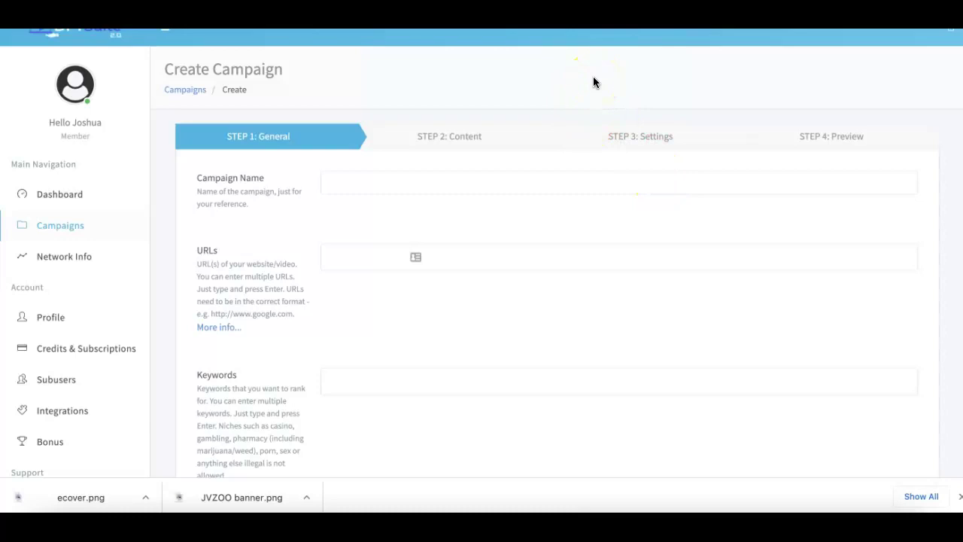
scroll(593, 77, "down", 1)
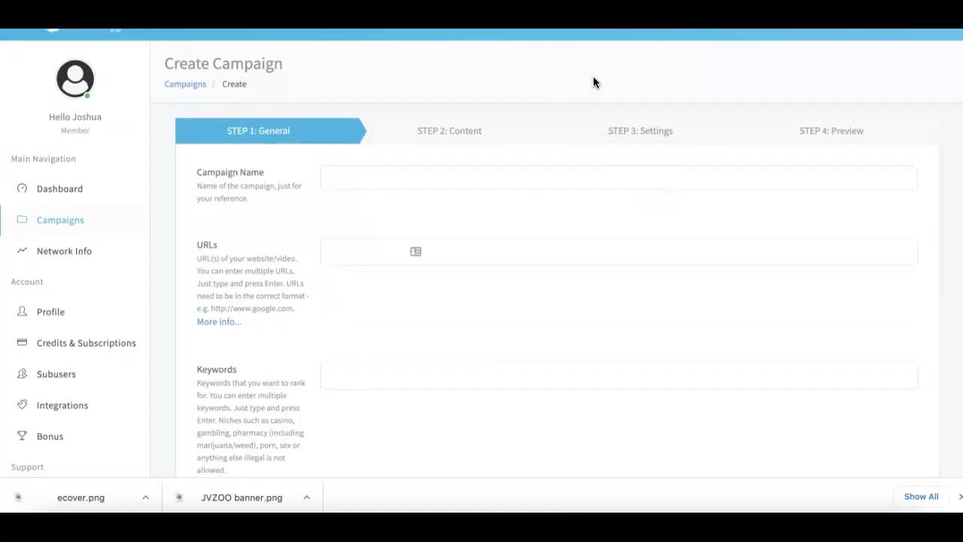
scroll(593, 82, "down", 1)
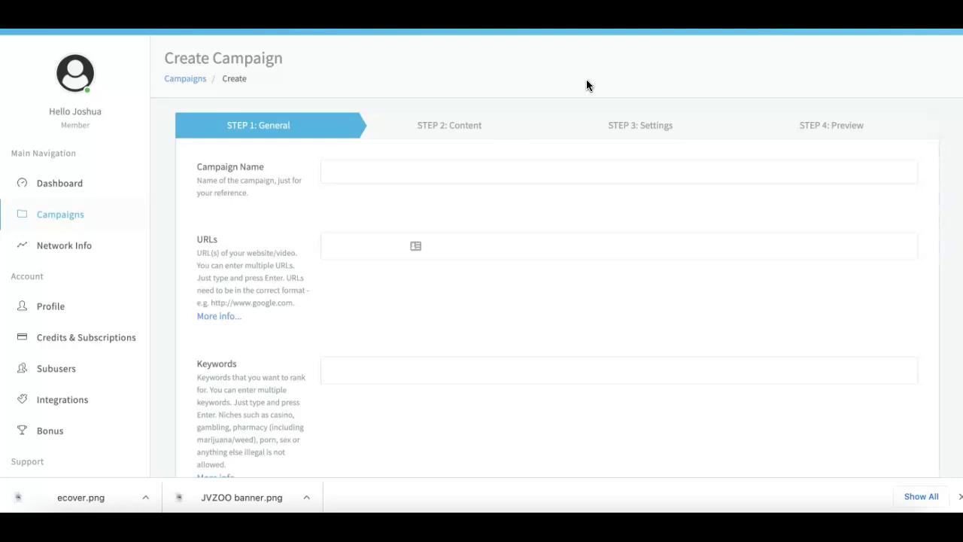
Step: Enter 'Demo Viodeo 1' as the campaign name and add the pasted YouTube link as its URL
left_click(408, 177)
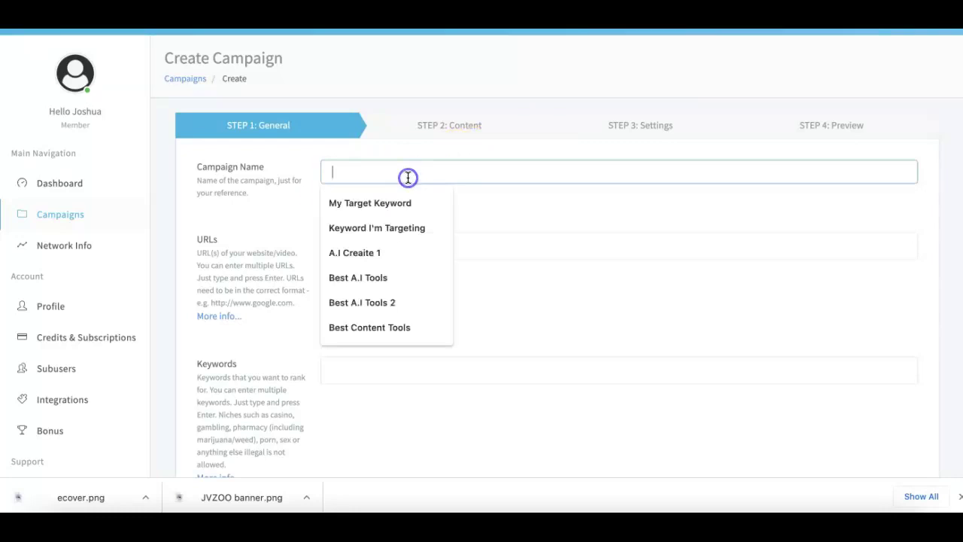
type("Demo V")
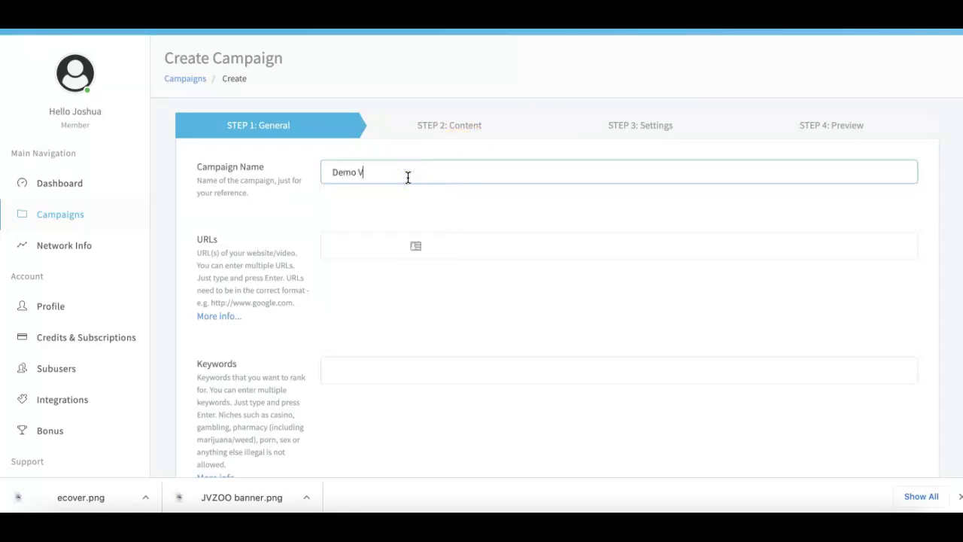
type("iodeo 1")
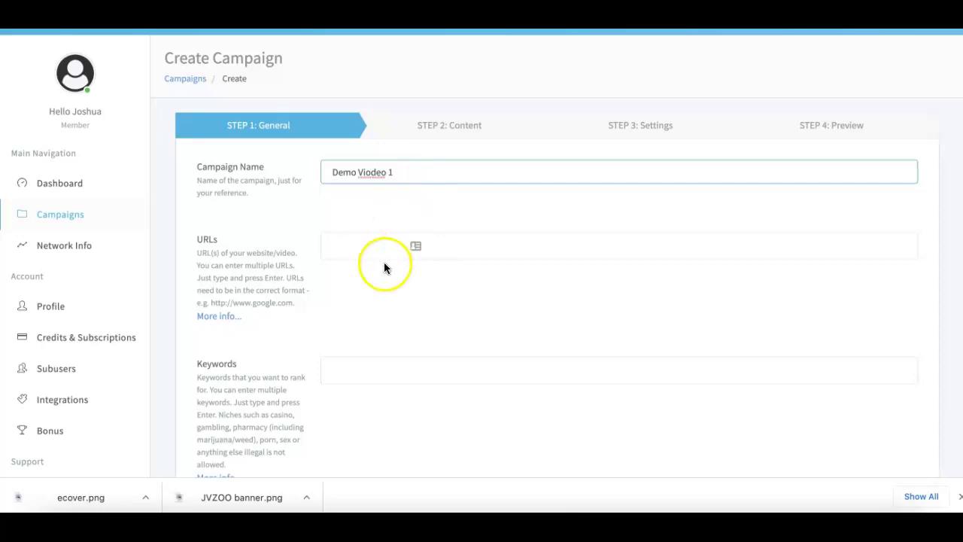
left_click(380, 253)
type("https://www.youtube.com/watch?v=duKlAWMBgbs")
key("Return")
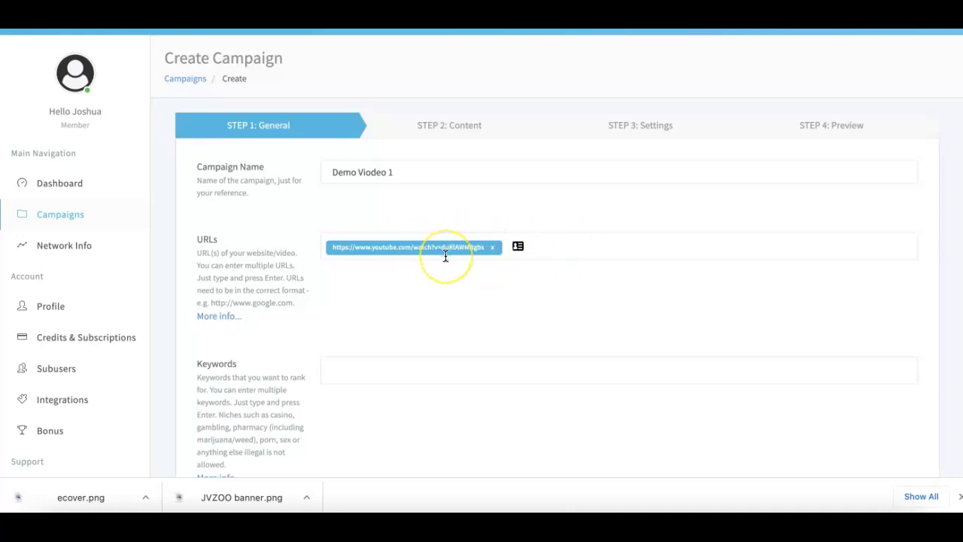
scroll(445, 256, "down", 1)
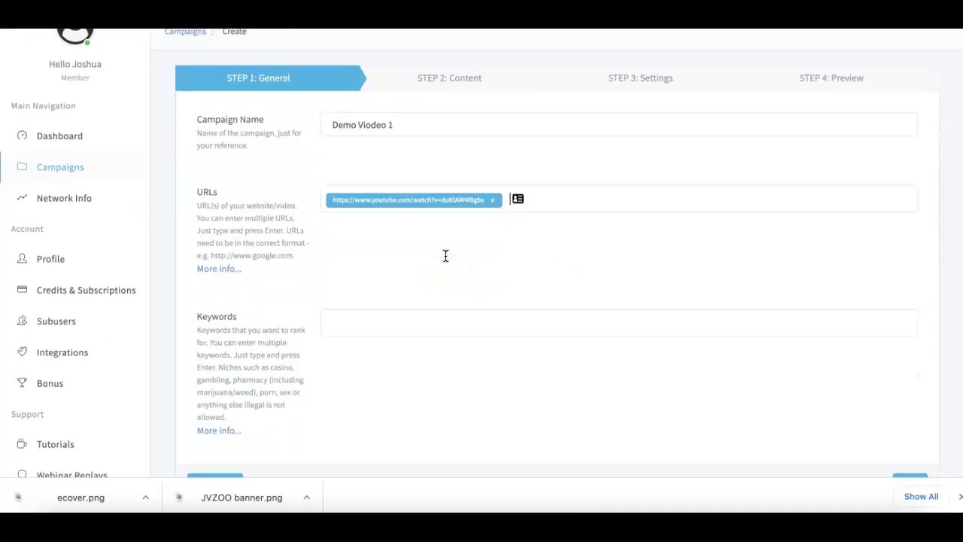
Step: Add the keyword tag 'how to get high quality links', correcting the mistyped last word
left_click(369, 324)
type("how to")
type(" get")
type(" high quality")
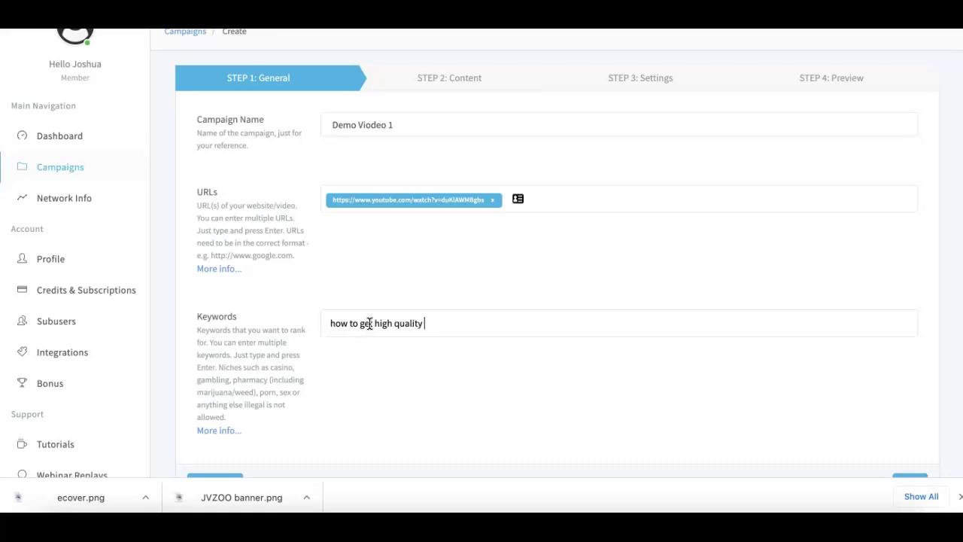
type(" look")
key("BackSpace")
key("BackSpace")
key("BackSpace")
type("li")
key("BackSpace")
key("BackSpace")
type("ink")
type("s")
key("Return")
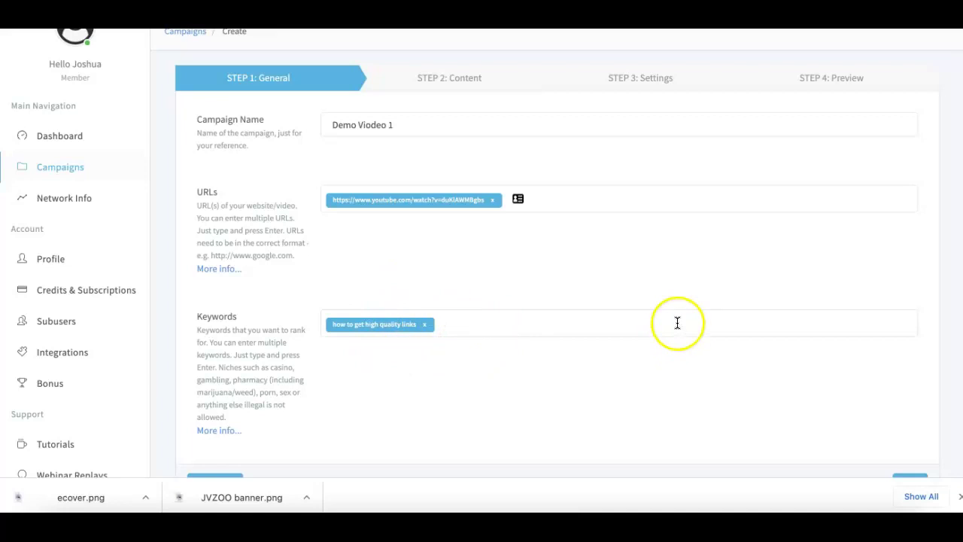
left_click(548, 325)
left_click(527, 279)
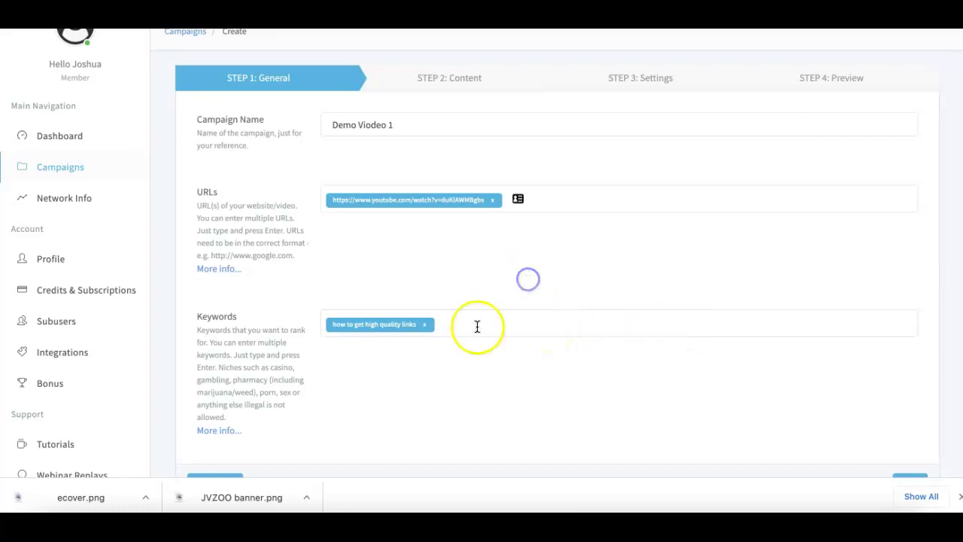
left_click(478, 361)
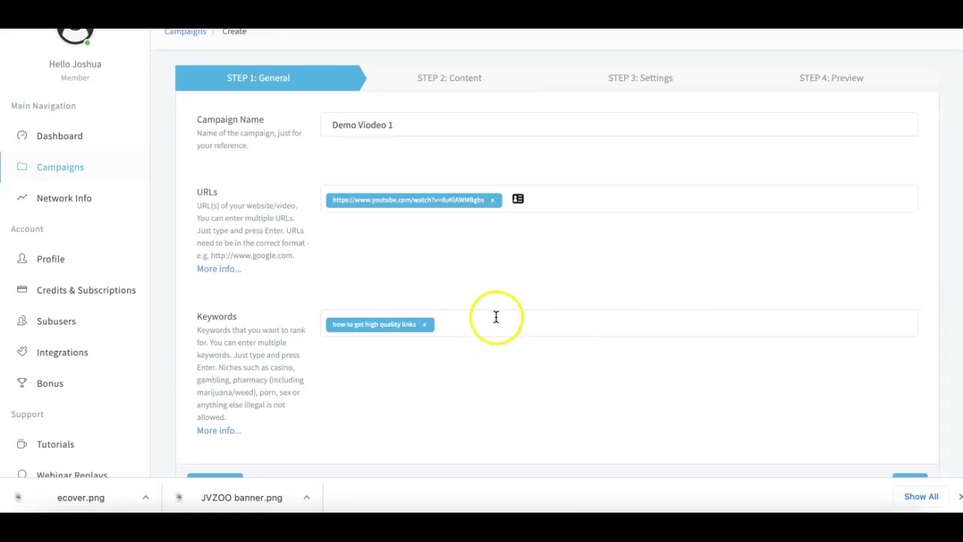
scroll(493, 323, "down", 1)
Step: Advance to Step 2 Content with Automatically Generate Content switched on
left_click(910, 451)
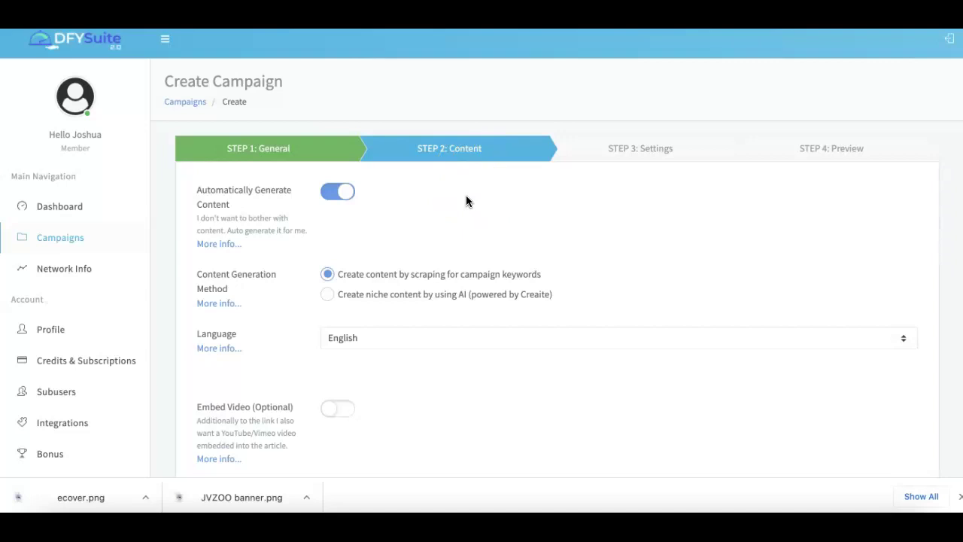
left_click(327, 196)
left_click(226, 201)
left_click(340, 203)
scroll(356, 202, "down", 1)
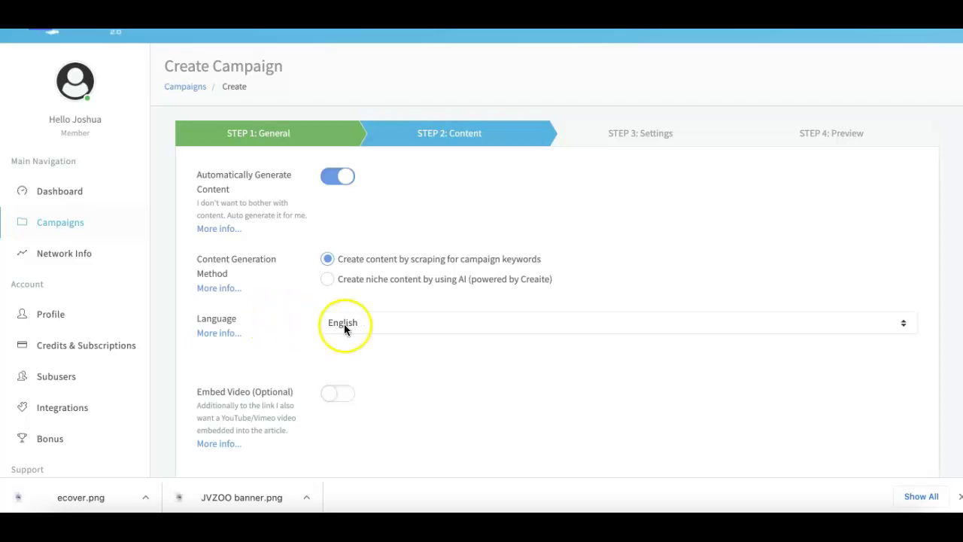
Step: Keep English as the language for the generated content
left_click(394, 323)
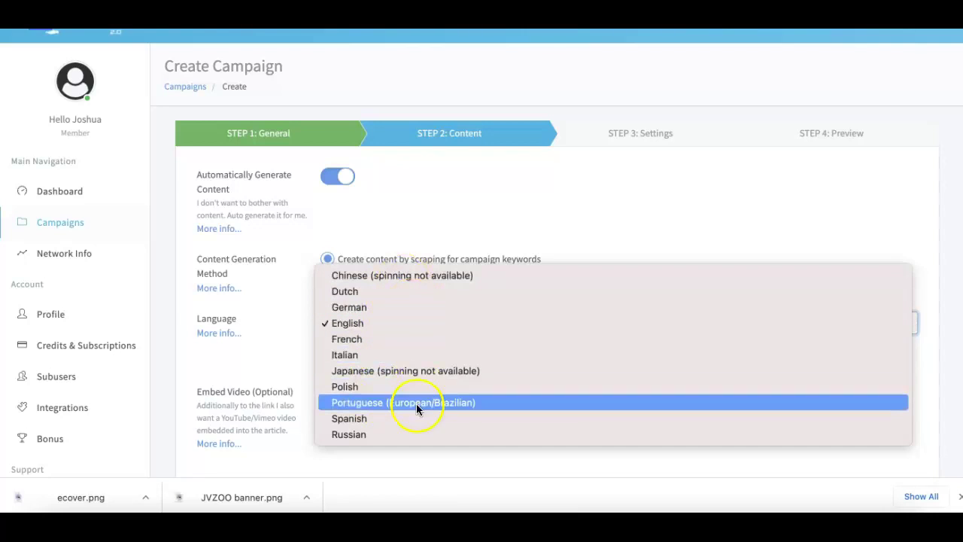
left_click(363, 323)
scroll(320, 312, "down", 1)
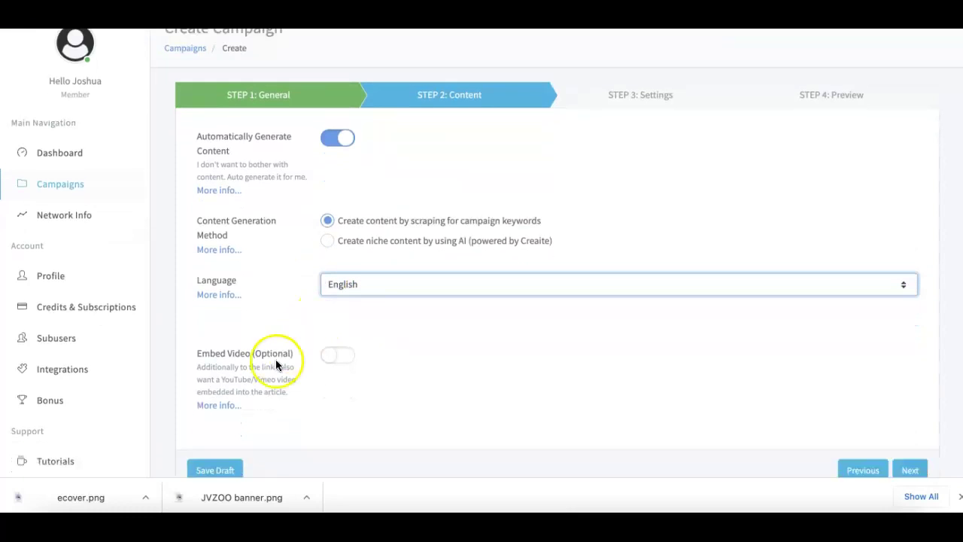
Step: Enable Embed Video and paste the YouTube link as the video URL
left_click(342, 358)
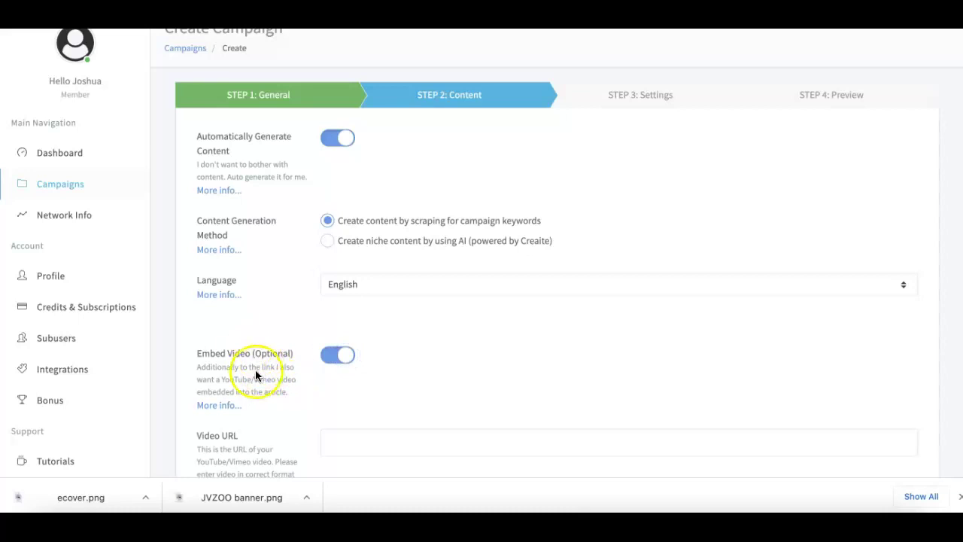
scroll(253, 368, "down", 1)
scroll(254, 368, "down", 1)
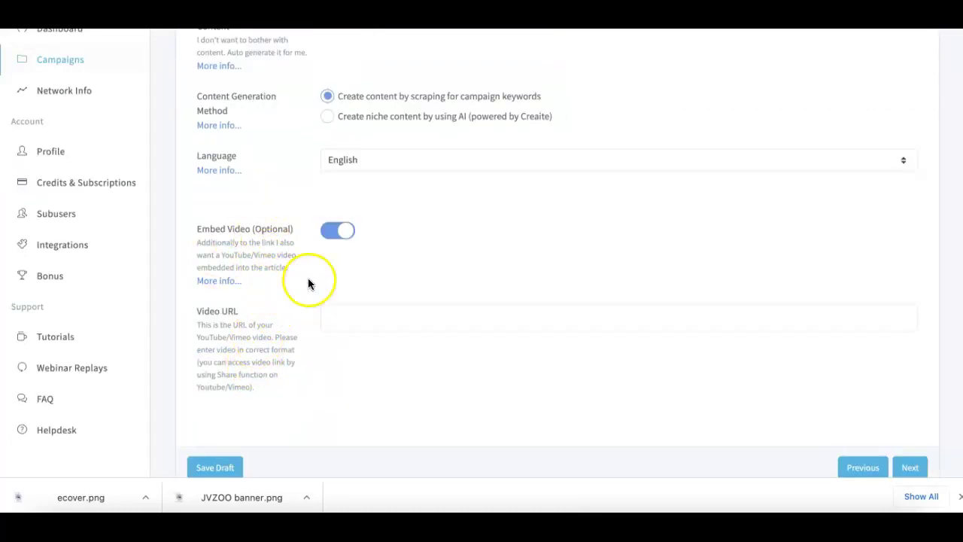
left_click(366, 316)
type("bs")
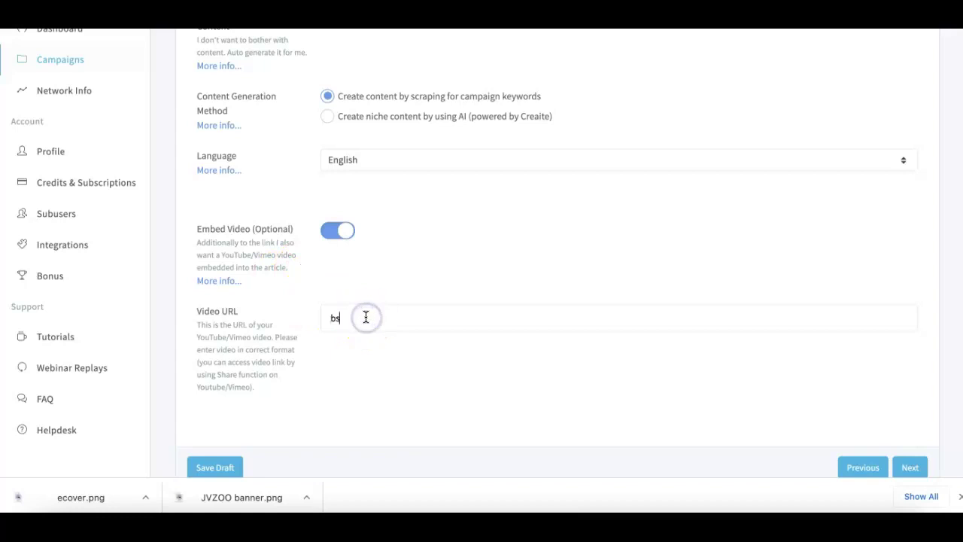
key("ctrl+v")
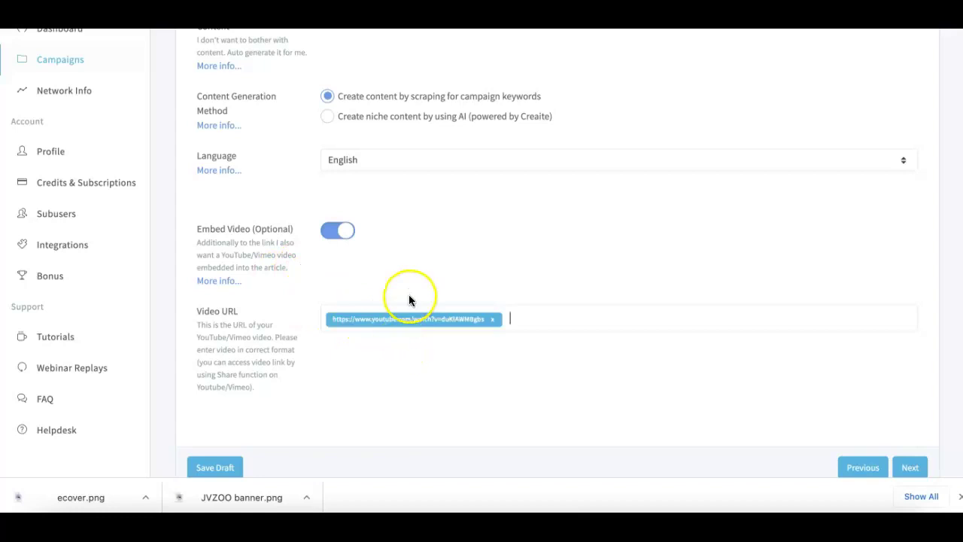
scroll(412, 286, "up", 3)
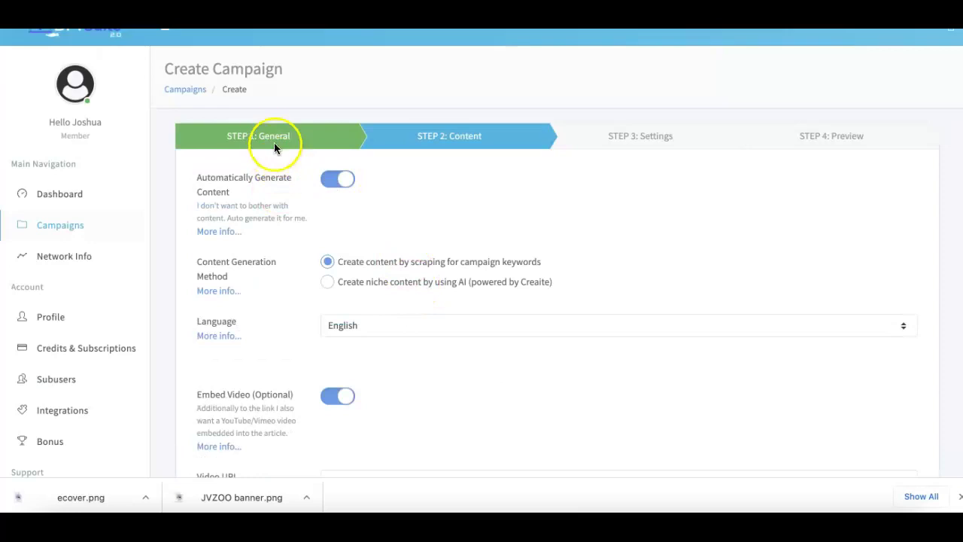
scroll(357, 243, "down", 3)
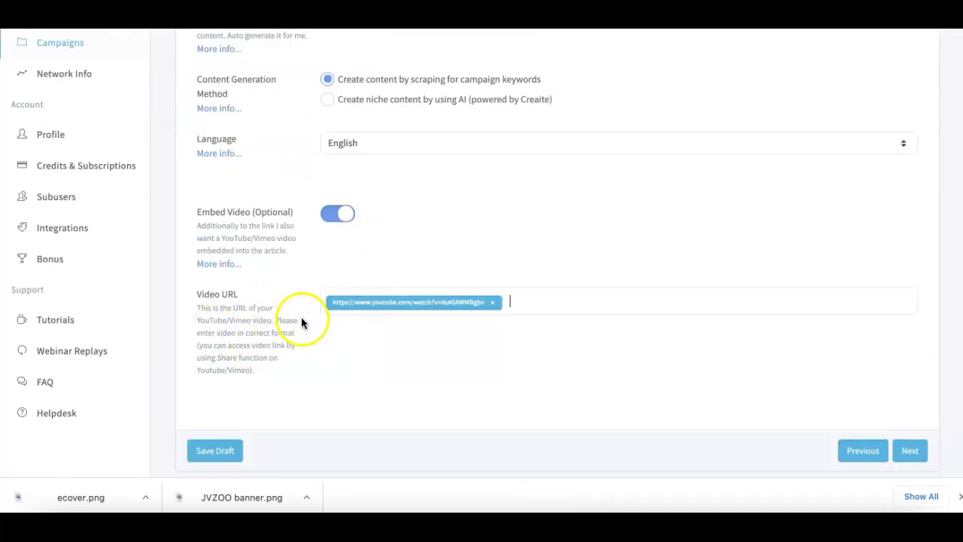
Step: On Step 3 Settings, raise Link Quantity from 25 to 600, keeping the 3-day drip feed
left_click(910, 450)
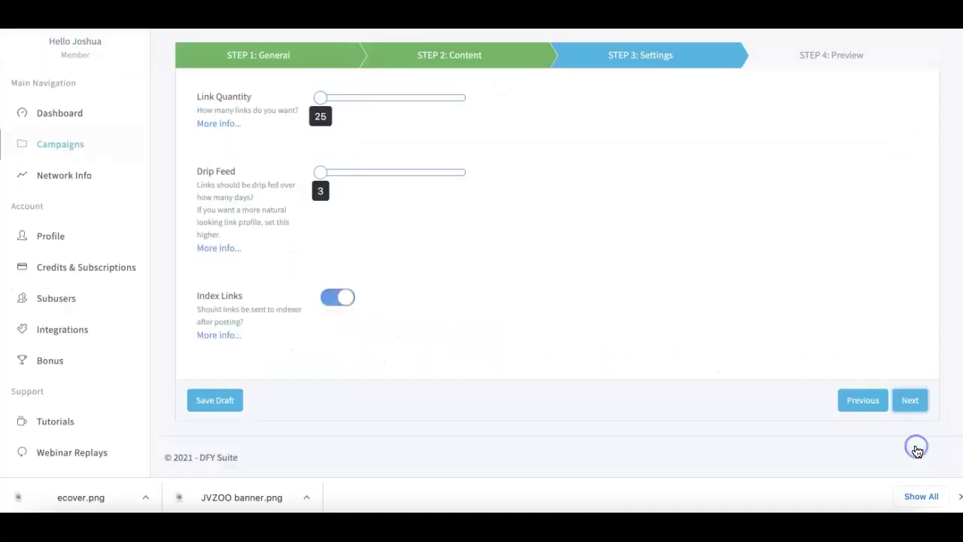
scroll(555, 248, "up", 2)
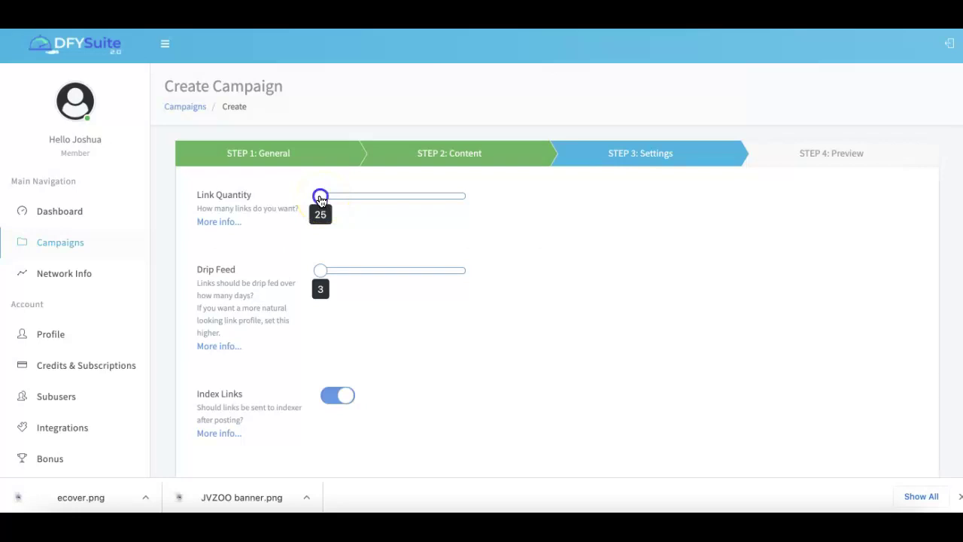
left_click_drag(321, 201, 467, 192)
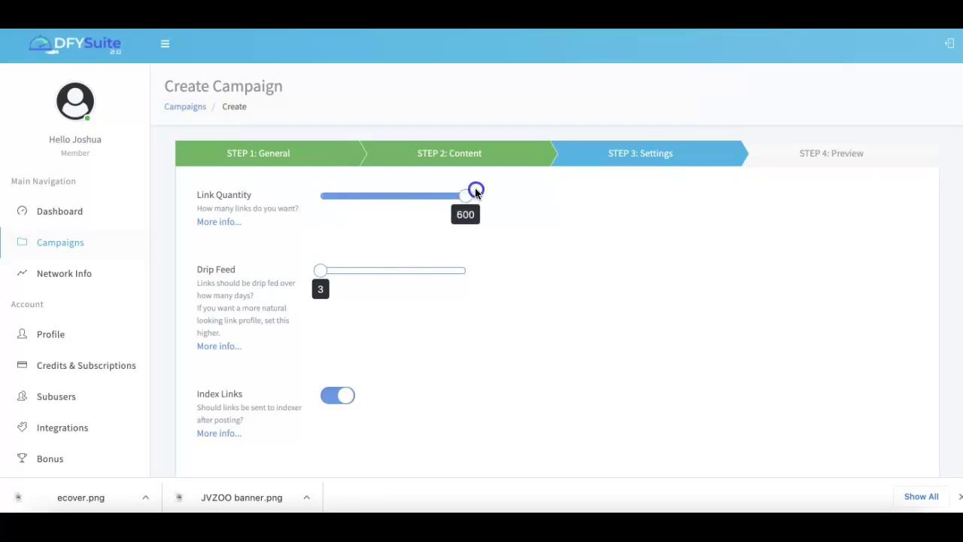
left_click(476, 192)
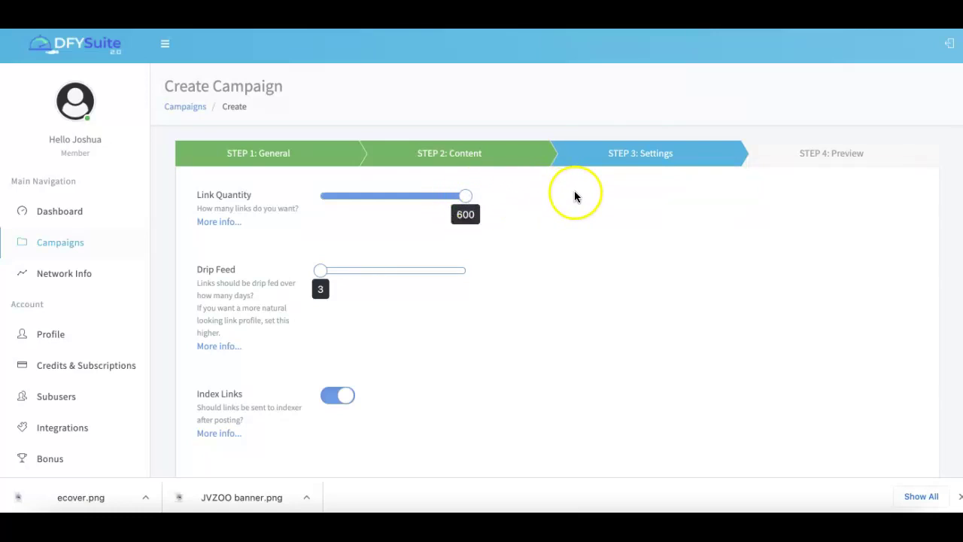
left_click(453, 203)
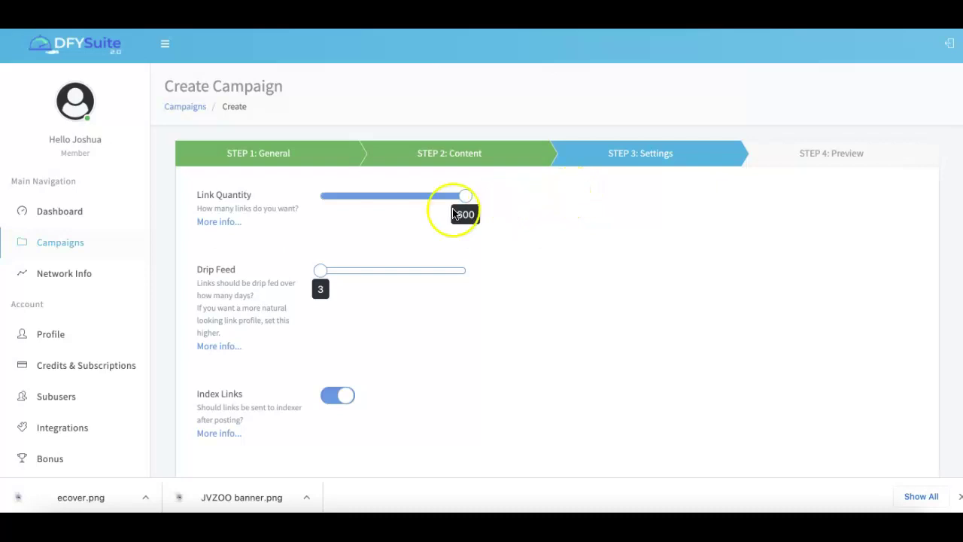
left_click(322, 207)
left_click_drag(332, 200, 361, 203)
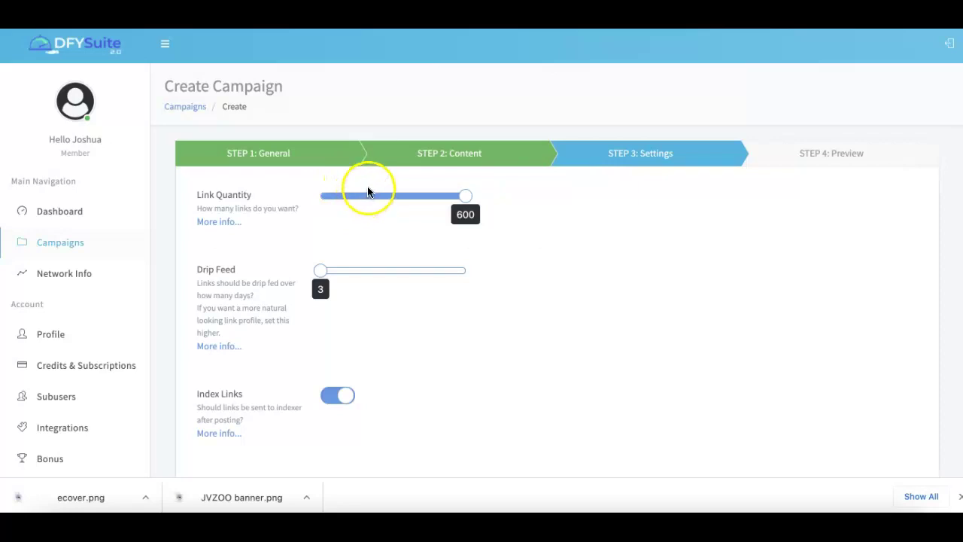
left_click_drag(361, 203, 486, 199)
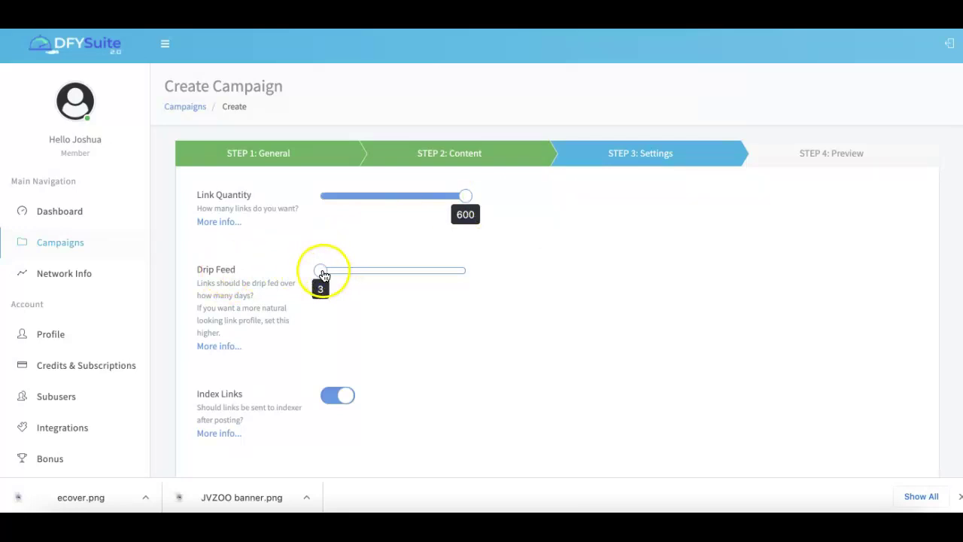
mouse_move(321, 274)
left_mouse_down()
mouse_move(509, 266)
mouse_move(312, 275)
left_mouse_up()
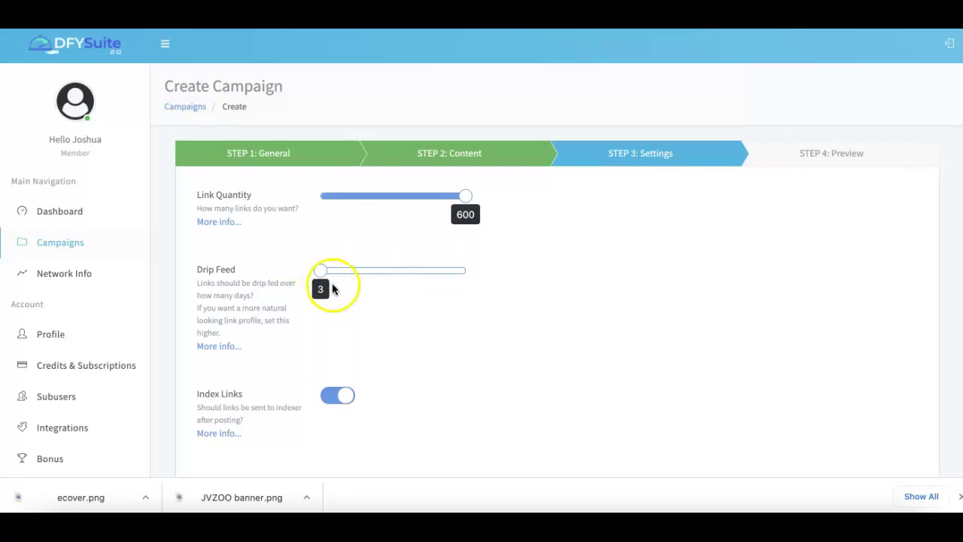
scroll(365, 280, "down", 2)
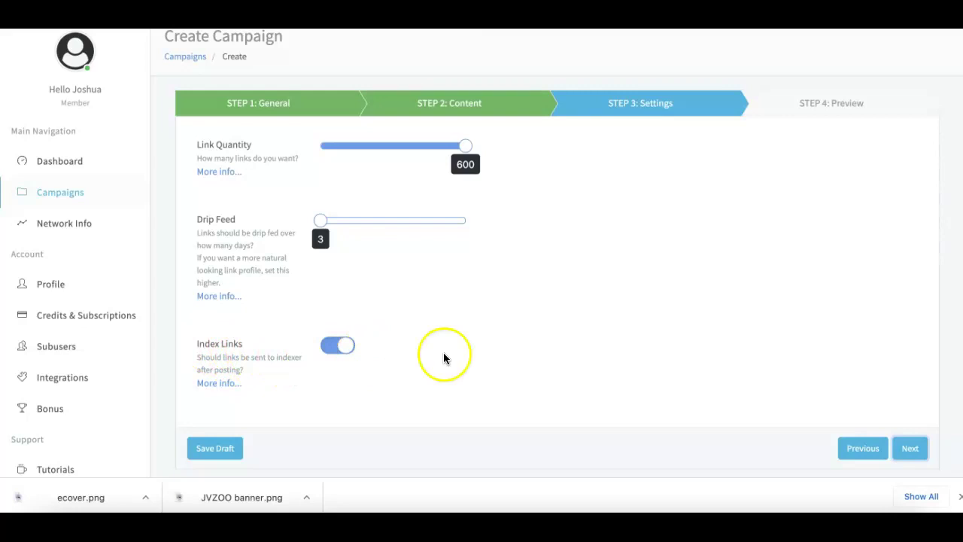
Step: Check the preview of 600 links and 600 credits, then create the campaign
left_click(913, 449)
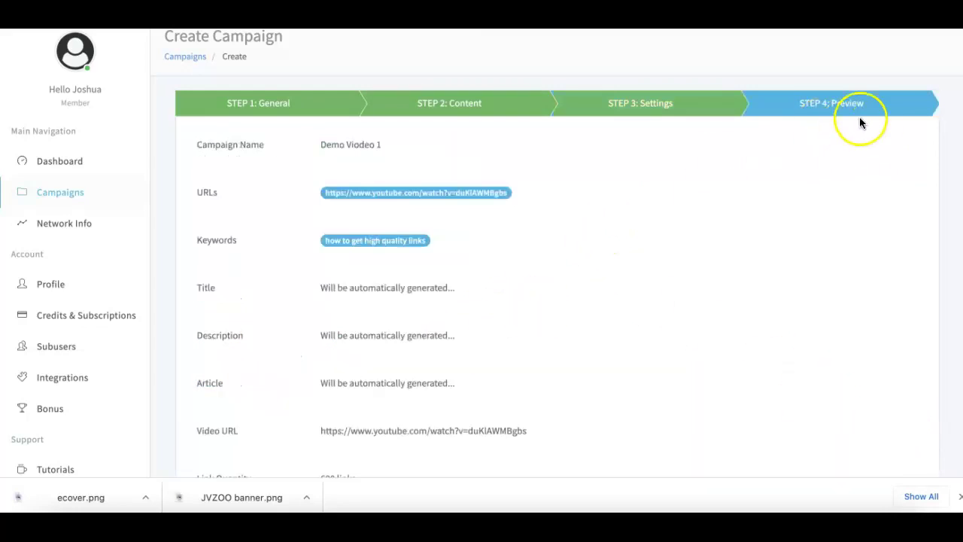
scroll(407, 197, "down", 2)
scroll(389, 205, "down", 3)
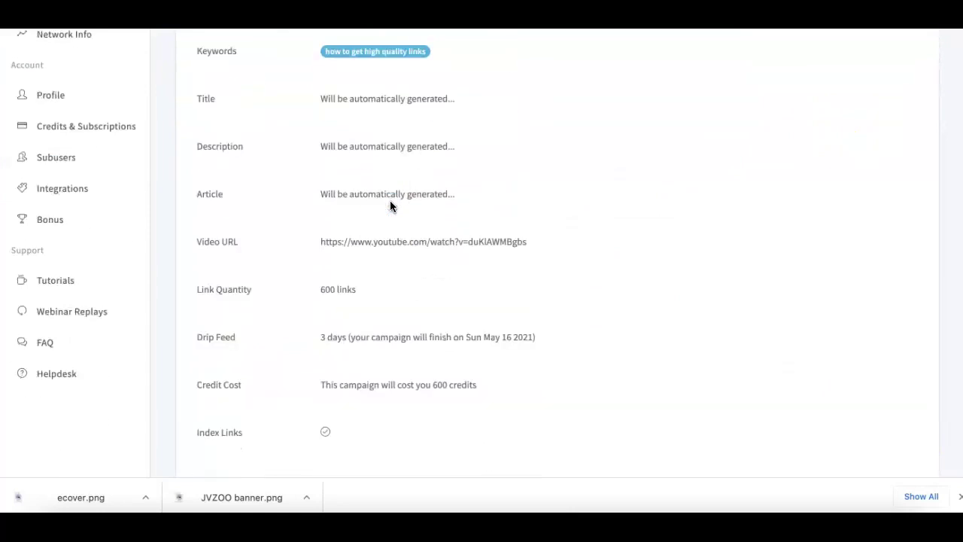
scroll(404, 197, "down", 3)
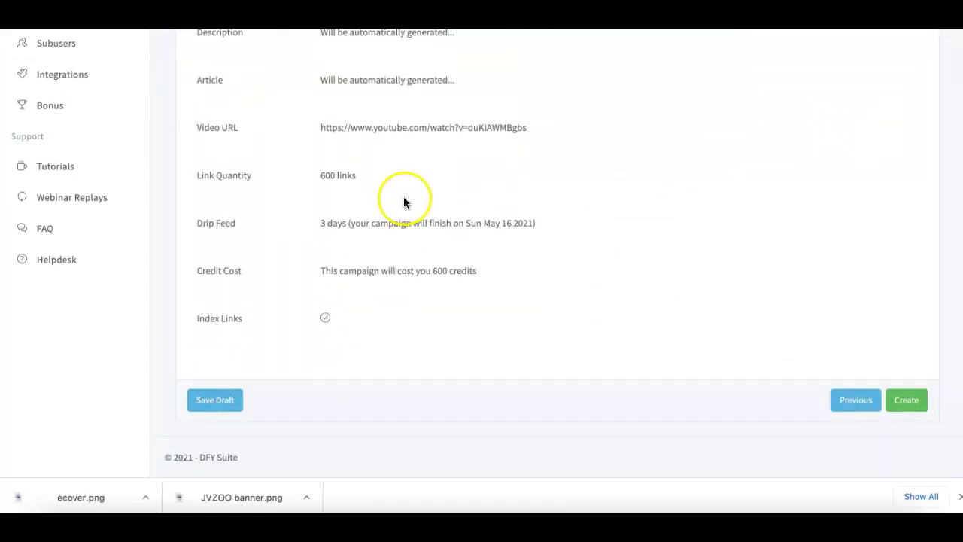
left_click(906, 402)
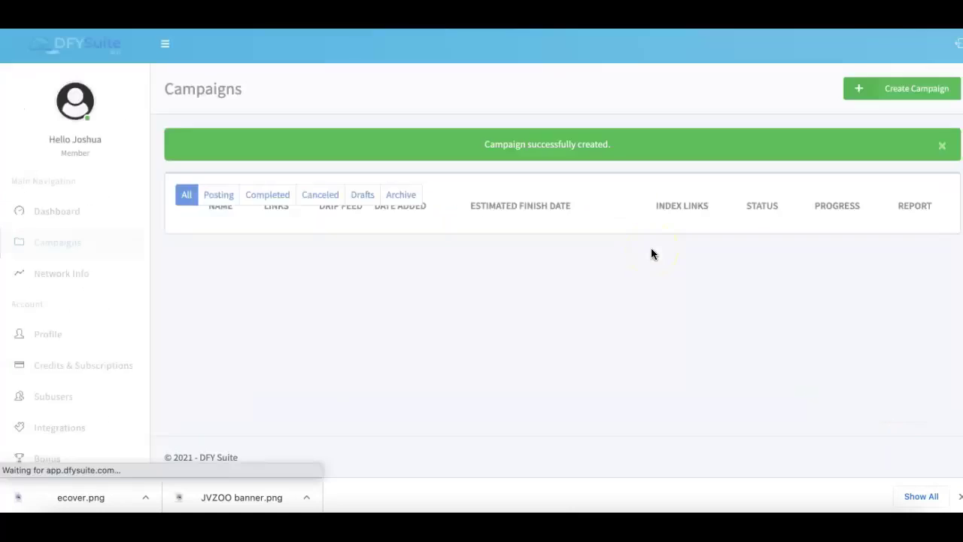
left_click(634, 252)
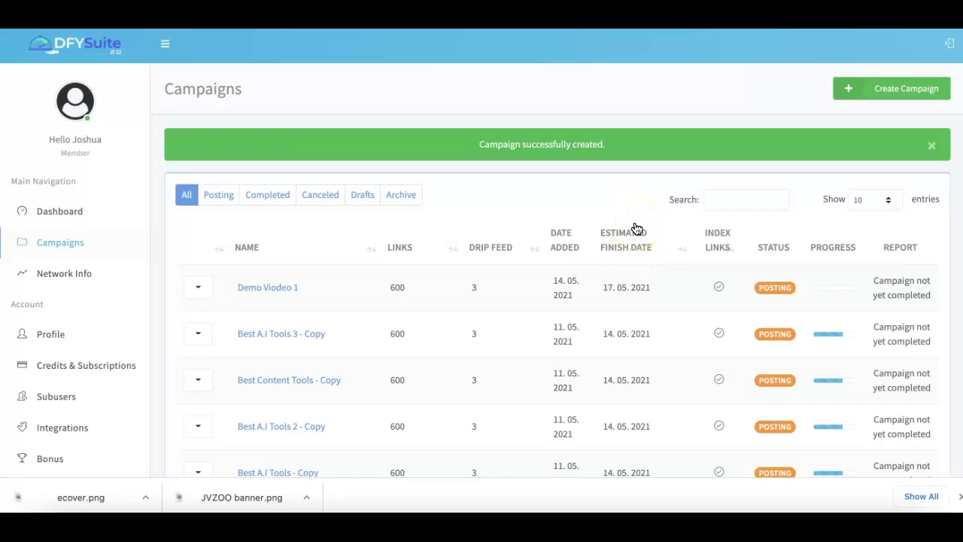
left_click(639, 185)
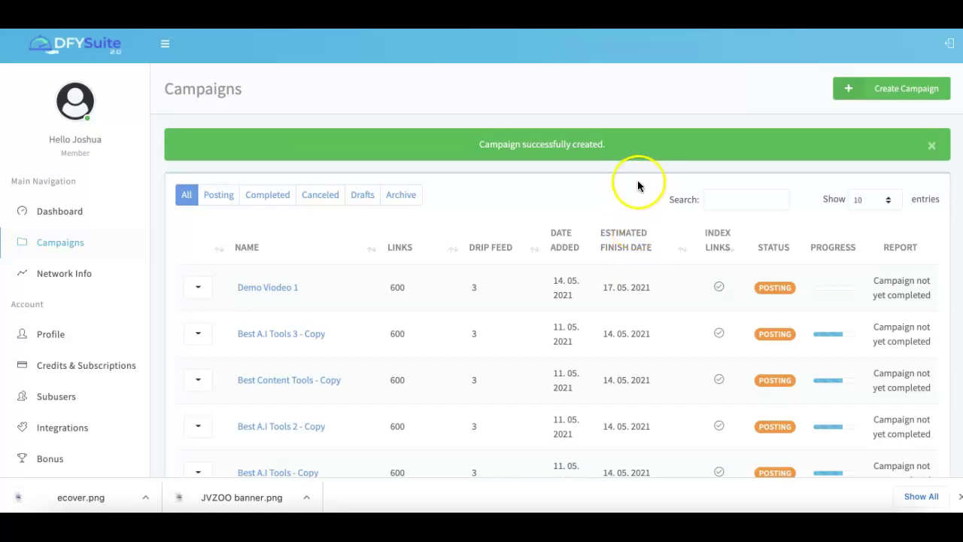
scroll(770, 263, "down", 1)
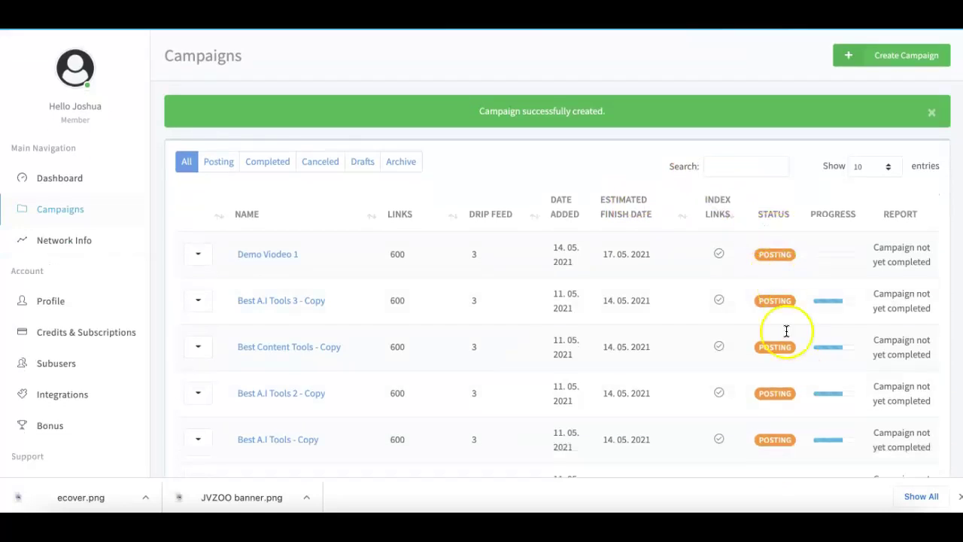
scroll(419, 172, "up", 1)
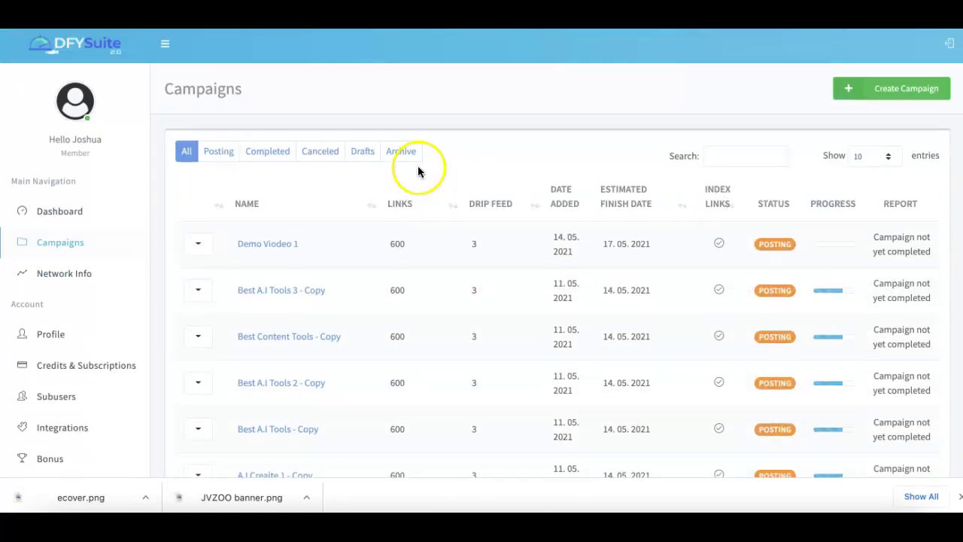
scroll(673, 273, "down", 2)
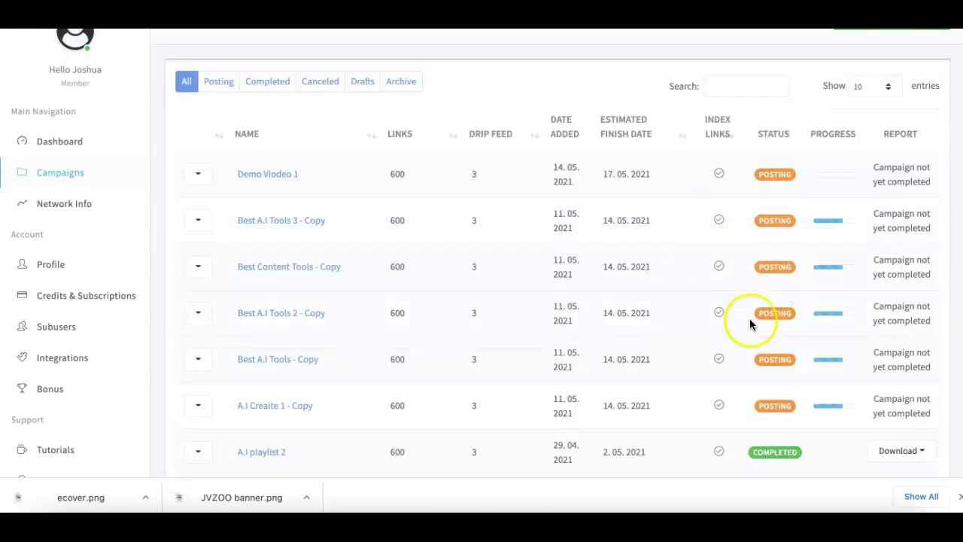
scroll(700, 239, "down", 3)
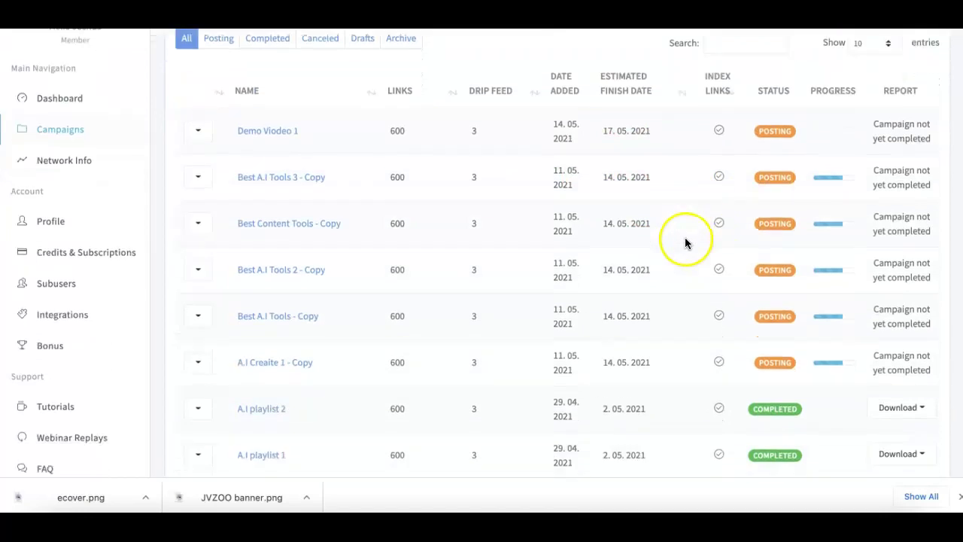
scroll(705, 217, "down", 4)
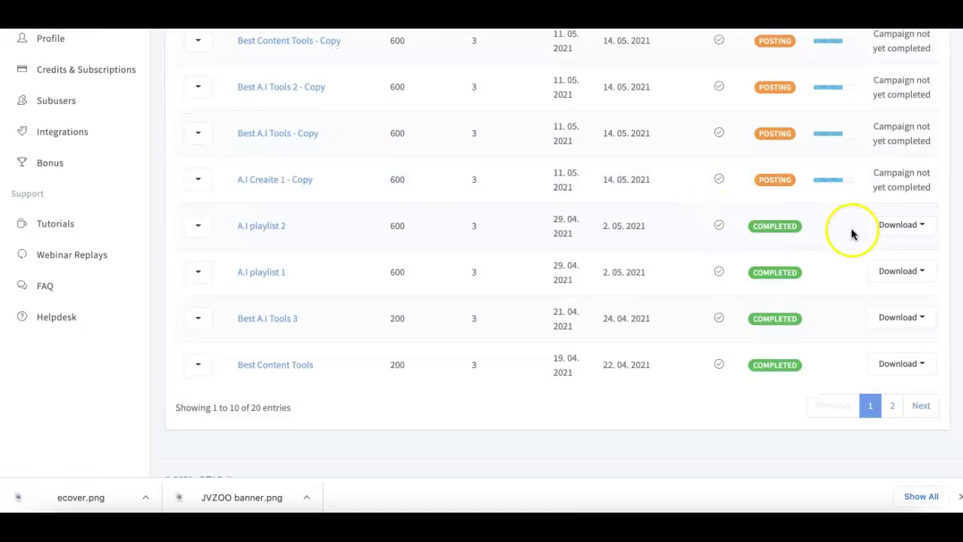
left_click(926, 227)
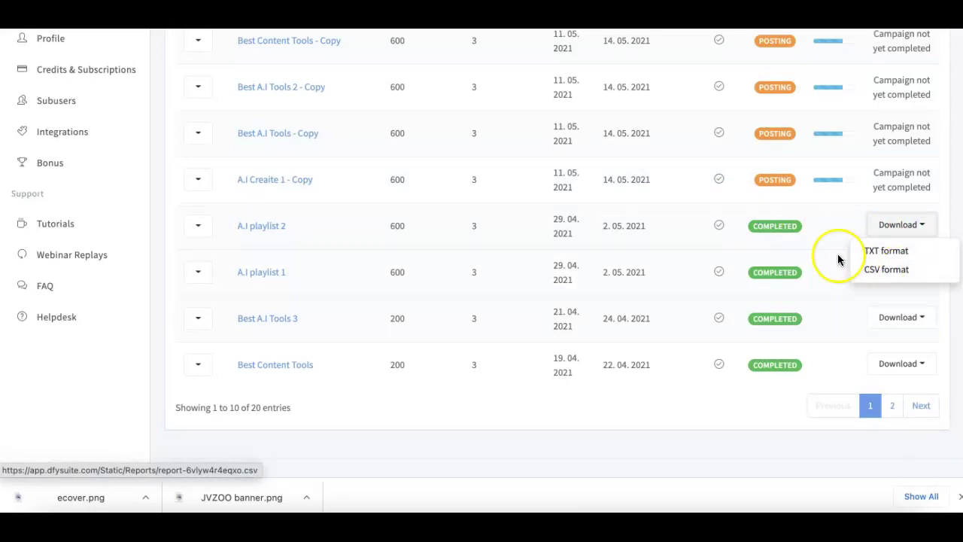
left_click(841, 231)
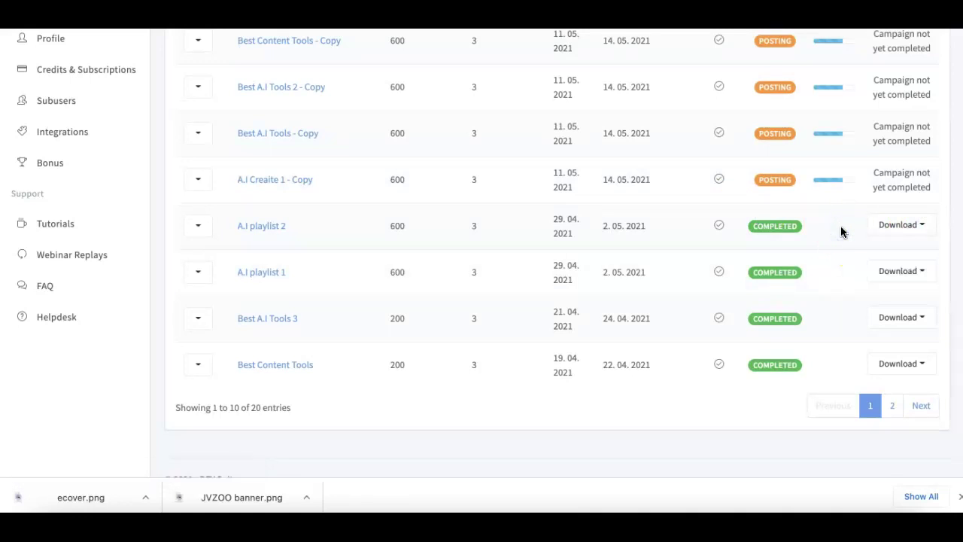
scroll(841, 231, "up", 2)
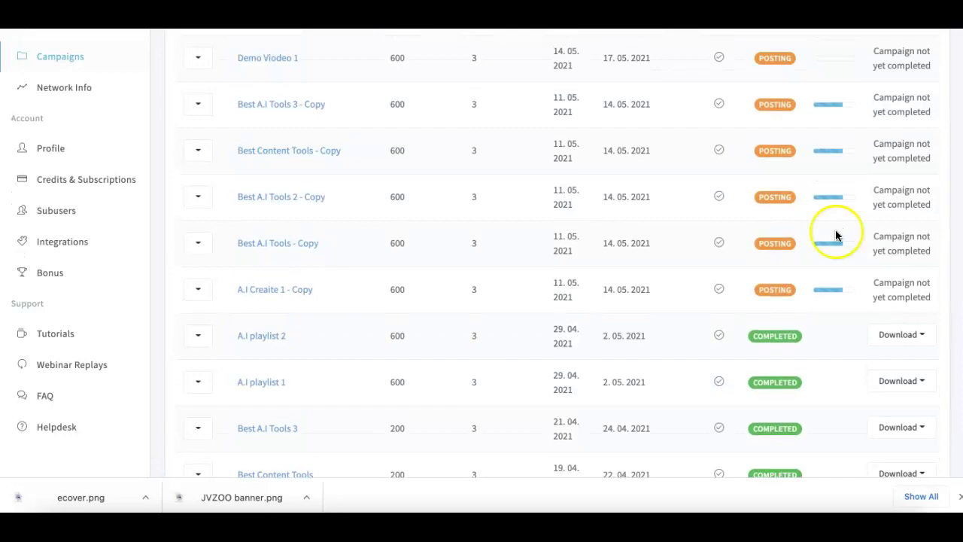
scroll(836, 236, "up", 1)
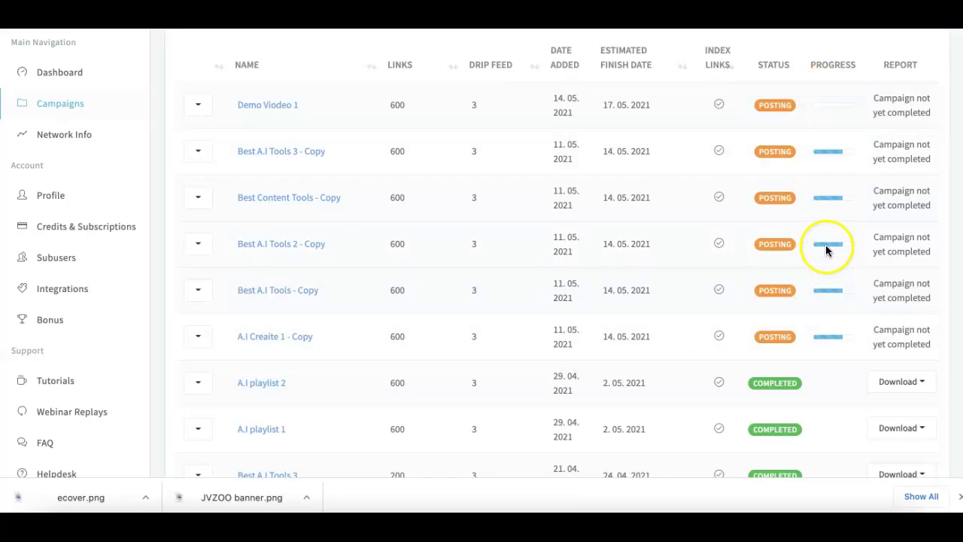
Step: View Network Info: 1000 sites, the domain authority chart and domains by TLD
left_click(69, 140)
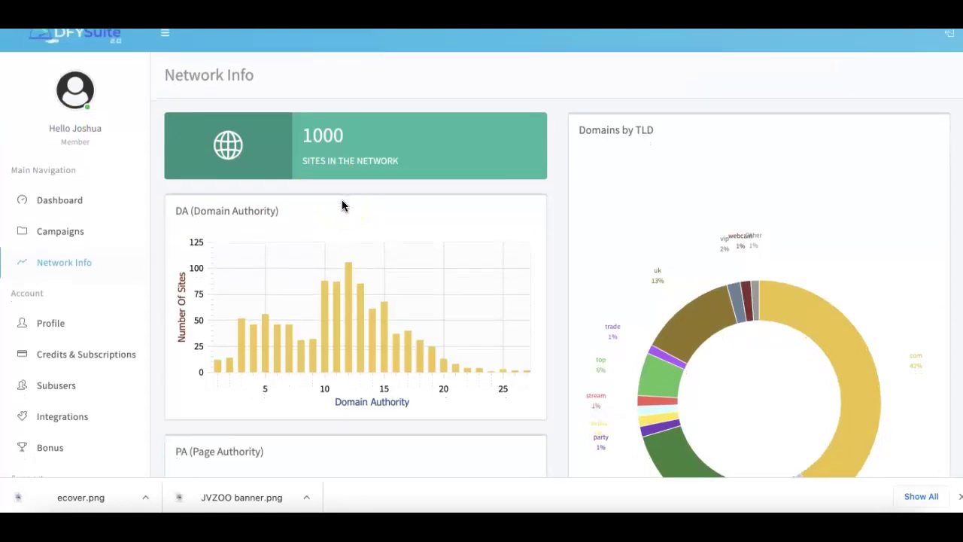
scroll(341, 201, "down", 1)
scroll(342, 204, "down", 1)
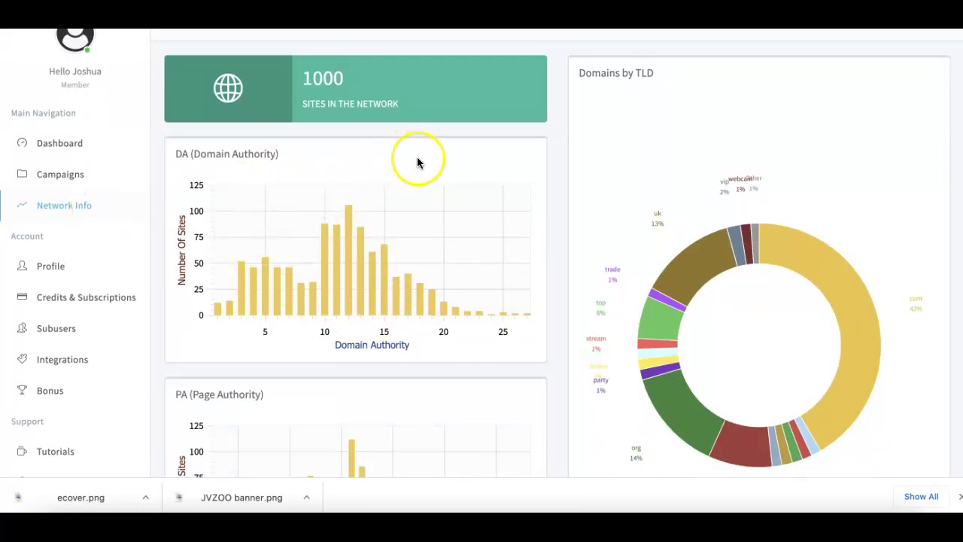
scroll(417, 161, "up", 2)
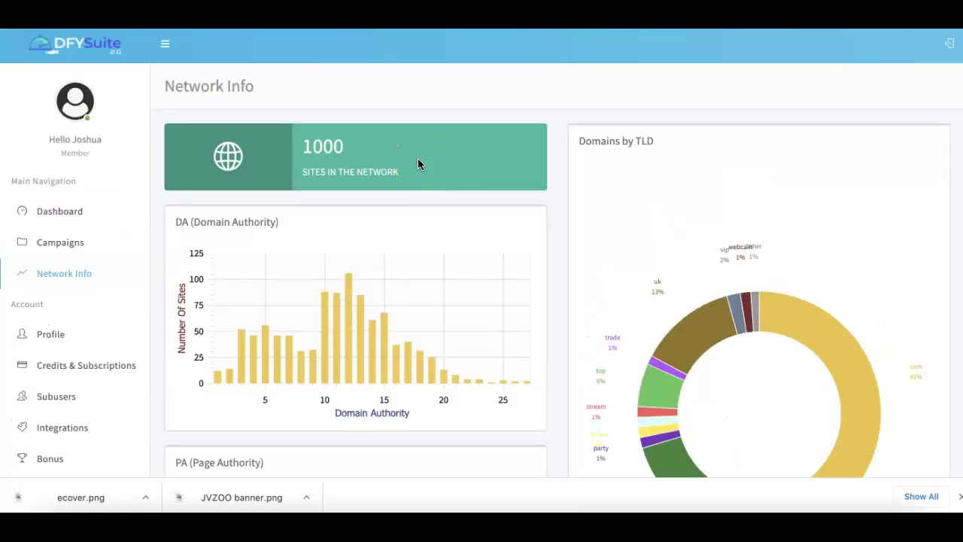